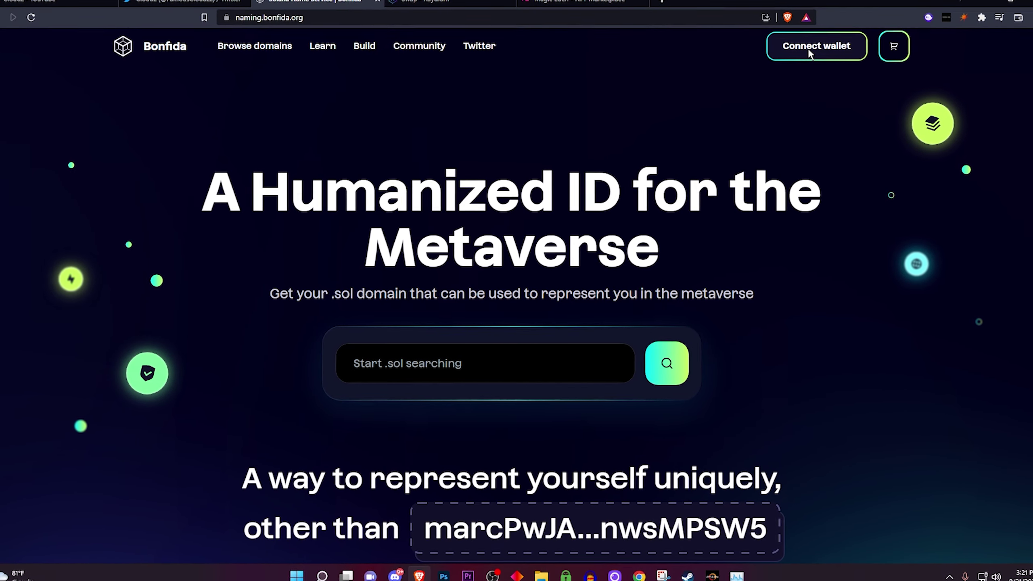
# Connect the detected Phantom wallet, approve the connection and check its accounts
pyautogui.click(808, 48)
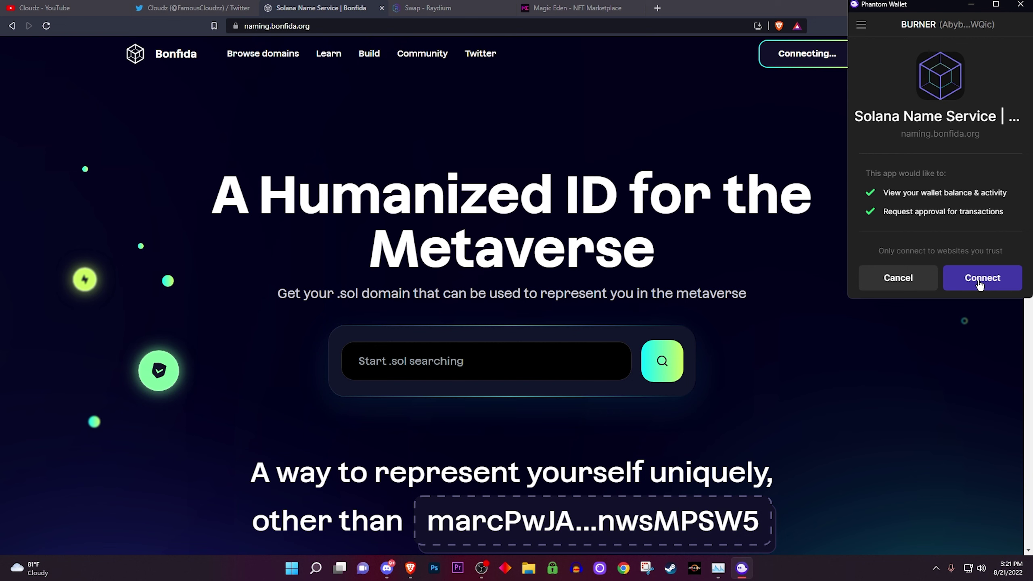
pyautogui.click(980, 280)
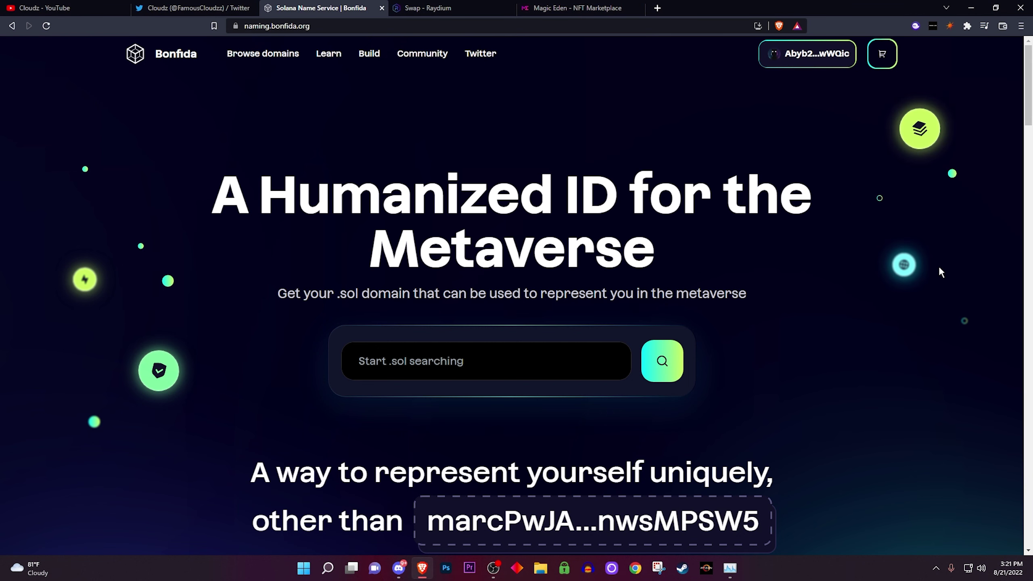
pyautogui.click(917, 27)
# Search the domain browser for cloudz, whose auction has ended at 4.545 FIDA minimum
pyautogui.click(253, 56)
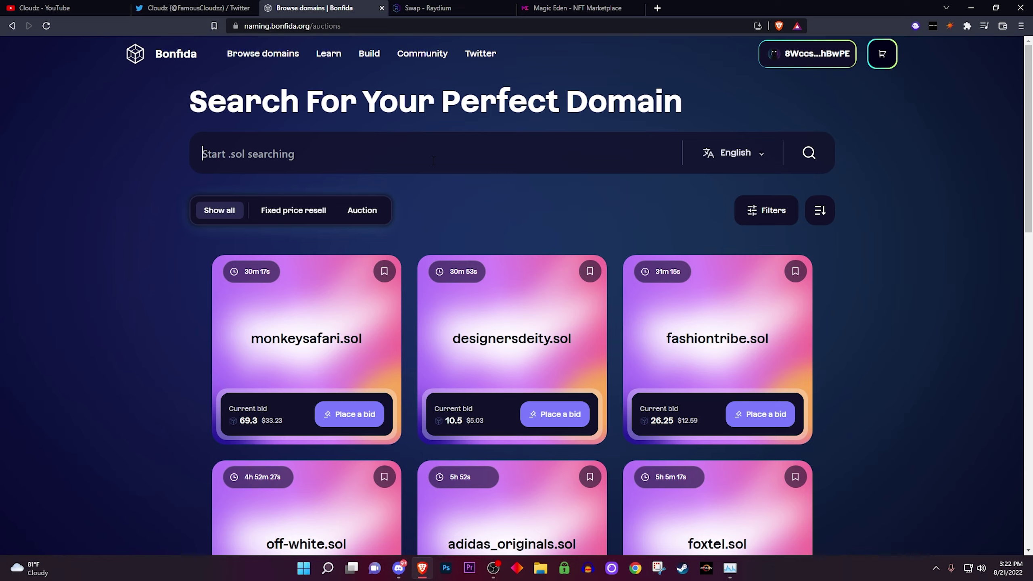
pyautogui.write('cloudz')
pyautogui.press('Return')
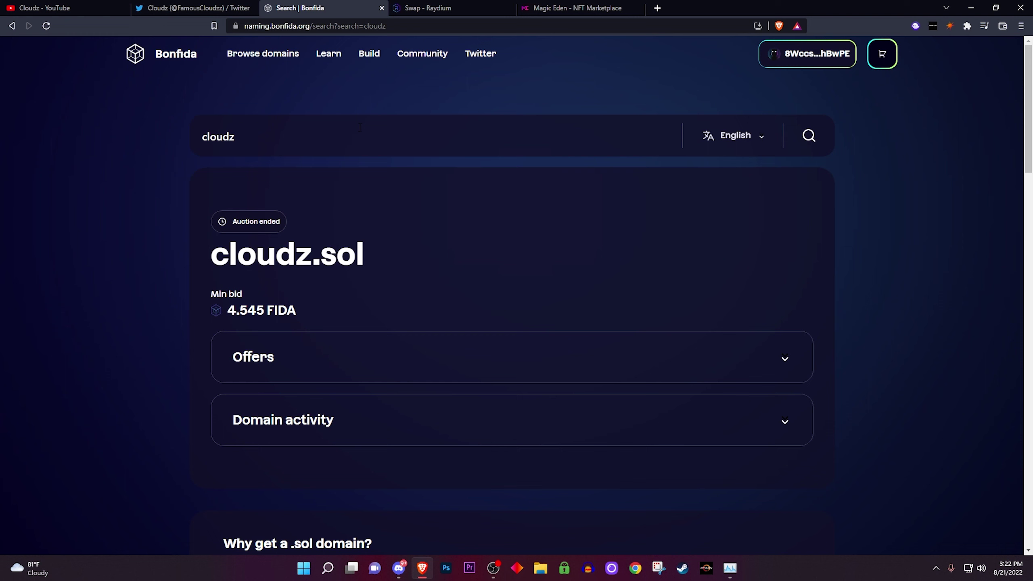
pyautogui.write('y')
# Search for cloudzy instead and get cloudzy.sol into the cart at 36.521 FIDA
pyautogui.press('Return')
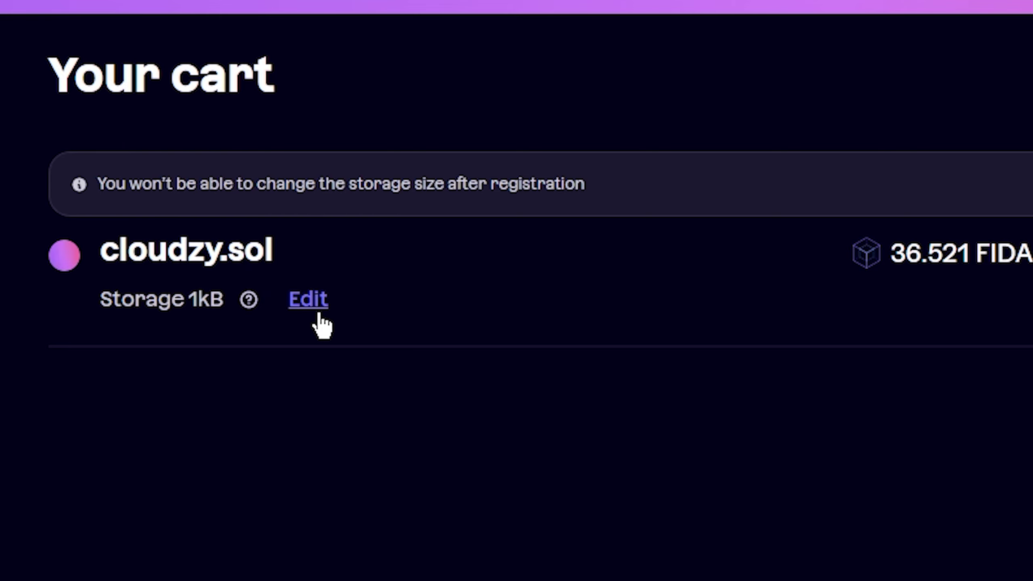
# Raise cloudzy.sol storage to the 10kb maximum (+0.07 SOL) and ask how much storage is right
pyautogui.click(315, 310)
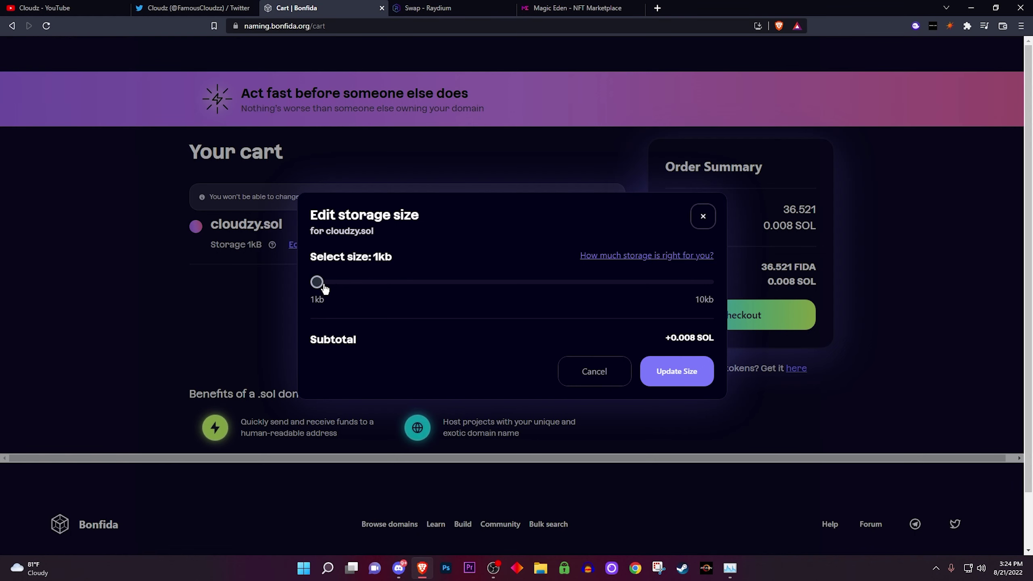
pyautogui.moveTo(317, 282); pyautogui.dragTo(710, 283)
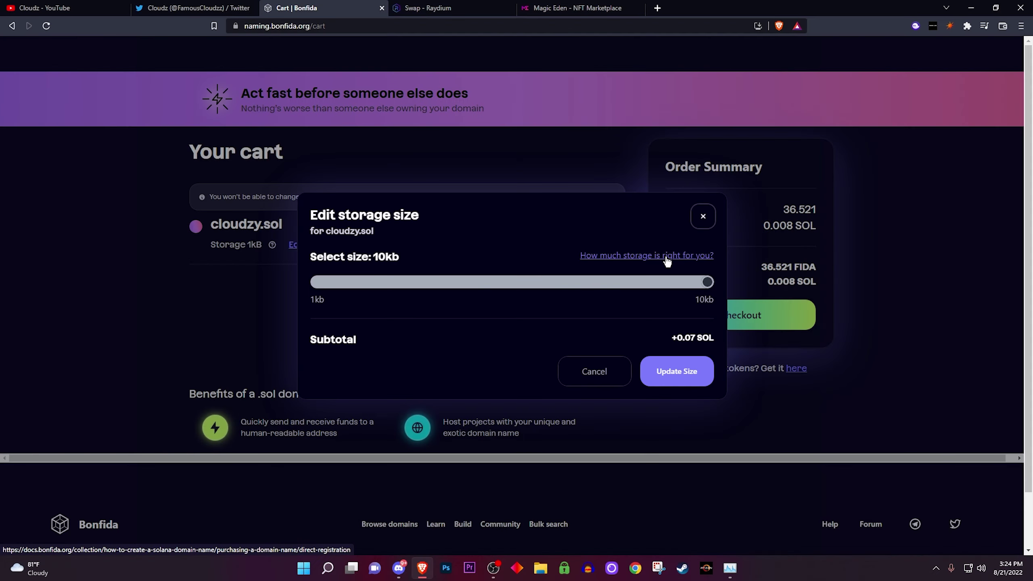
pyautogui.click(665, 258)
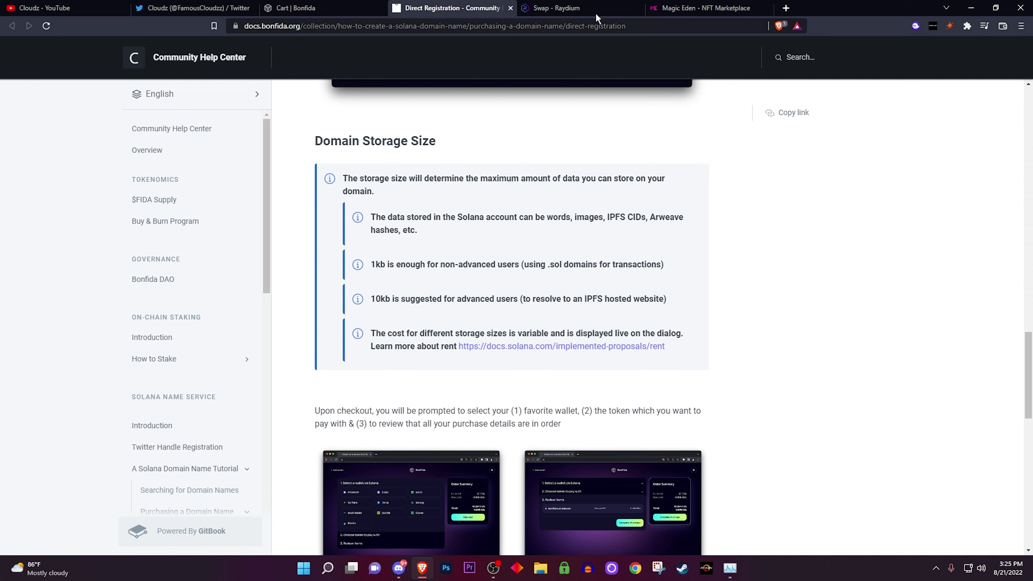
# Leave the Direct Registration storage docs after noting 10kb suits IPFS-hosted sites
pyautogui.click(565, 8)
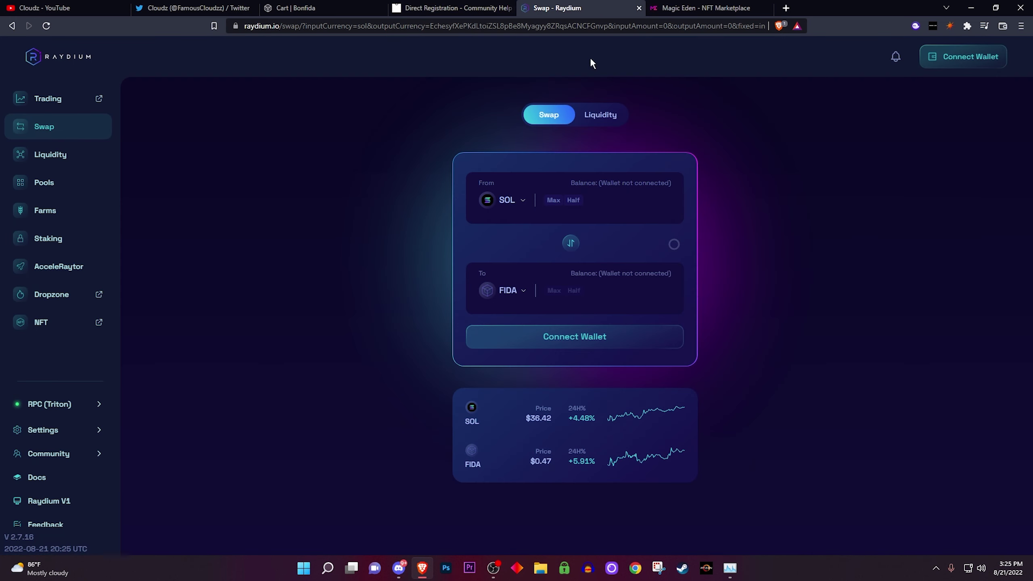
# Back on the cart, lower storage to 4kb then settle on 5kb for cloudzy.sol
pyautogui.click(297, 8)
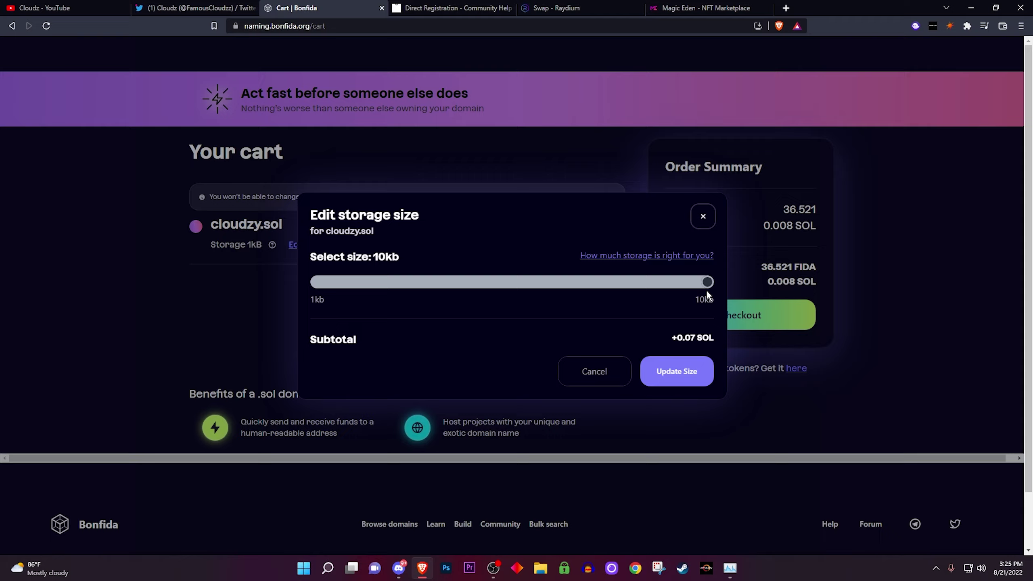
pyautogui.moveTo(707, 283); pyautogui.dragTo(427, 283)
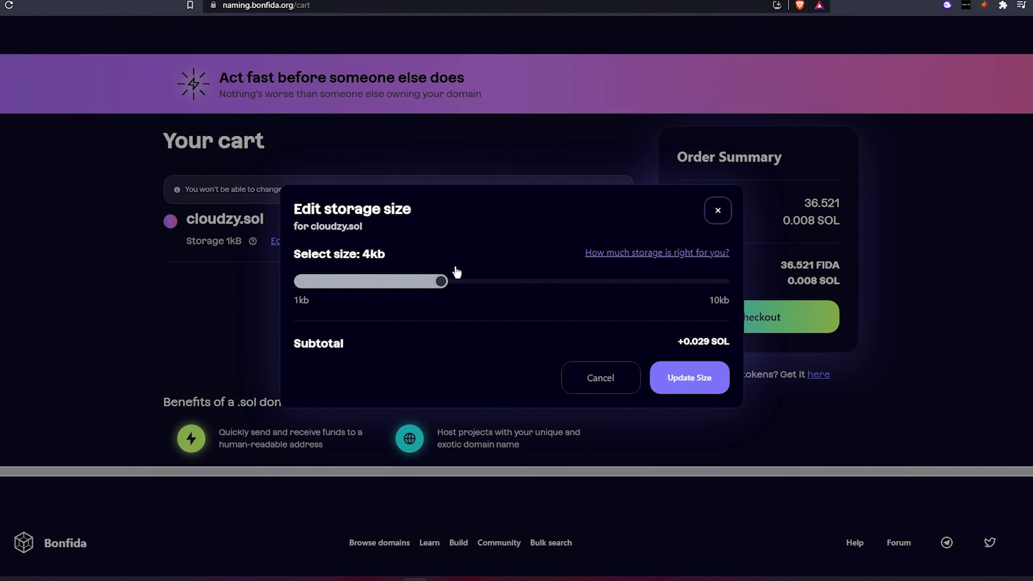
pyautogui.moveTo(457, 275); pyautogui.dragTo(469, 278)
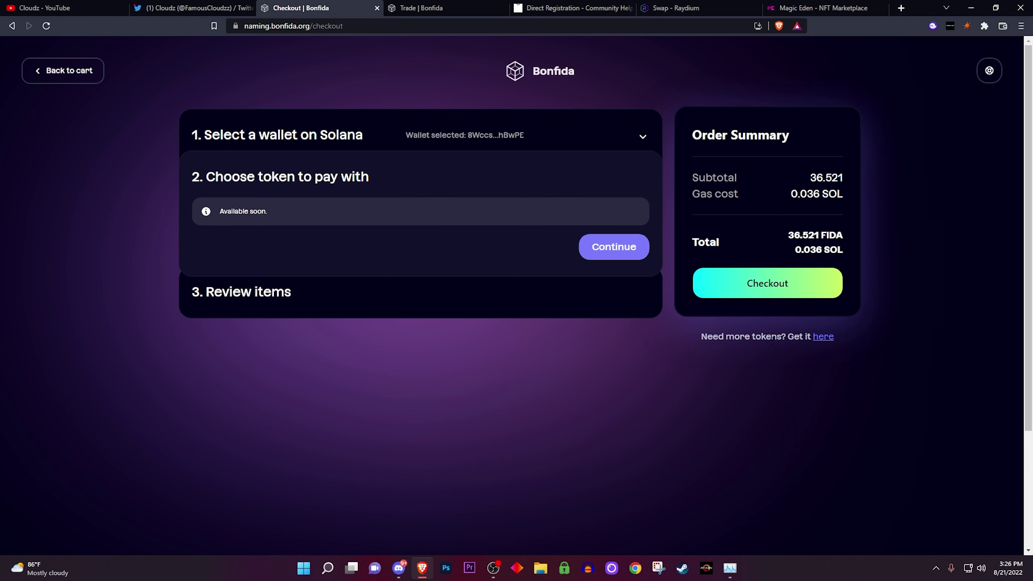
# Follow 'Need more tokens?' to the Token swap Get started page
pyautogui.click(820, 338)
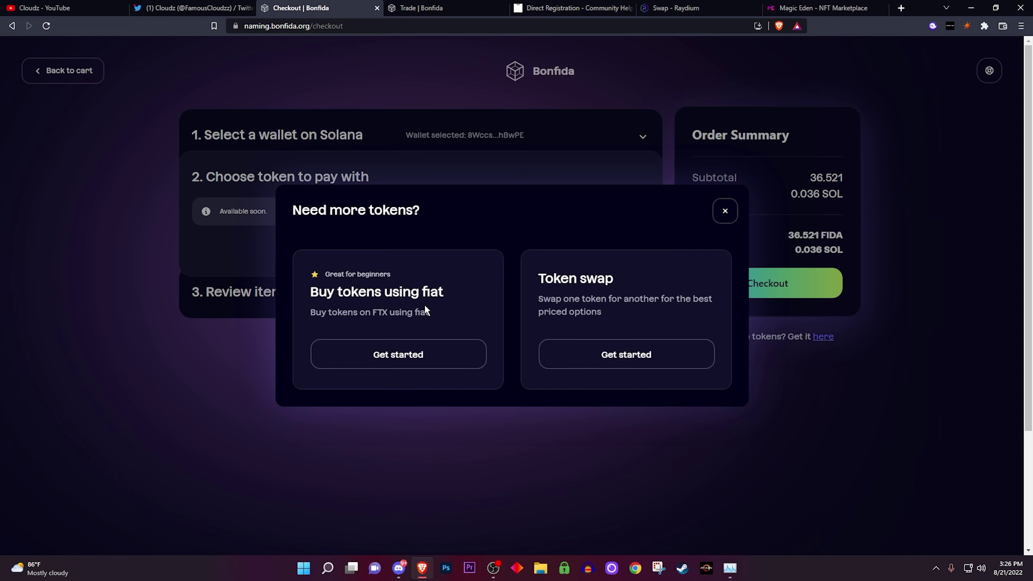
pyautogui.click(655, 354)
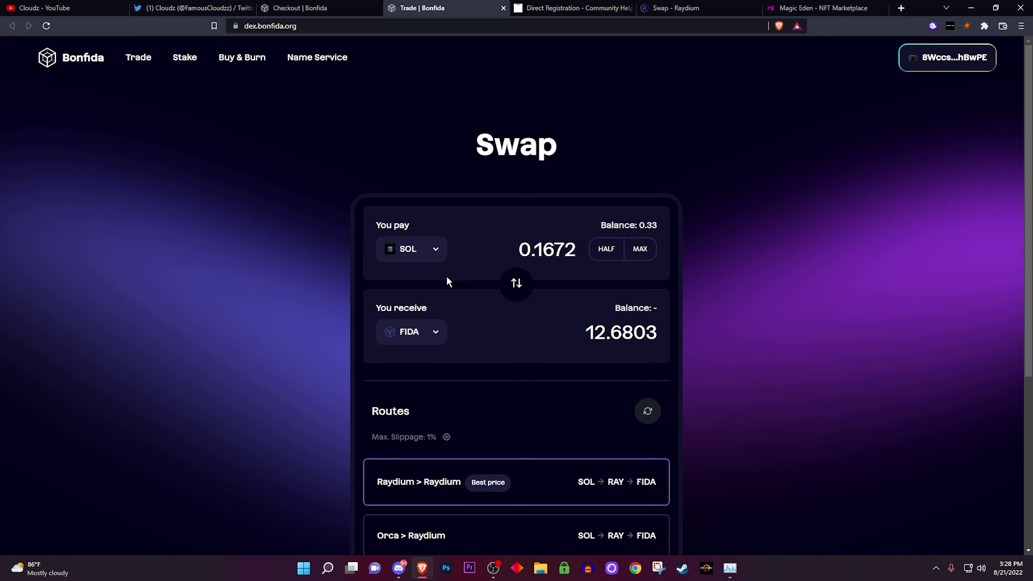
# Keep SOL as the pay token, set the pay amount to 0.49 SOL for about 37.0884 FIDA, and return to checkout
pyautogui.click(416, 249)
pyautogui.moveTo(526, 365); pyautogui.dragTo(594, 361)
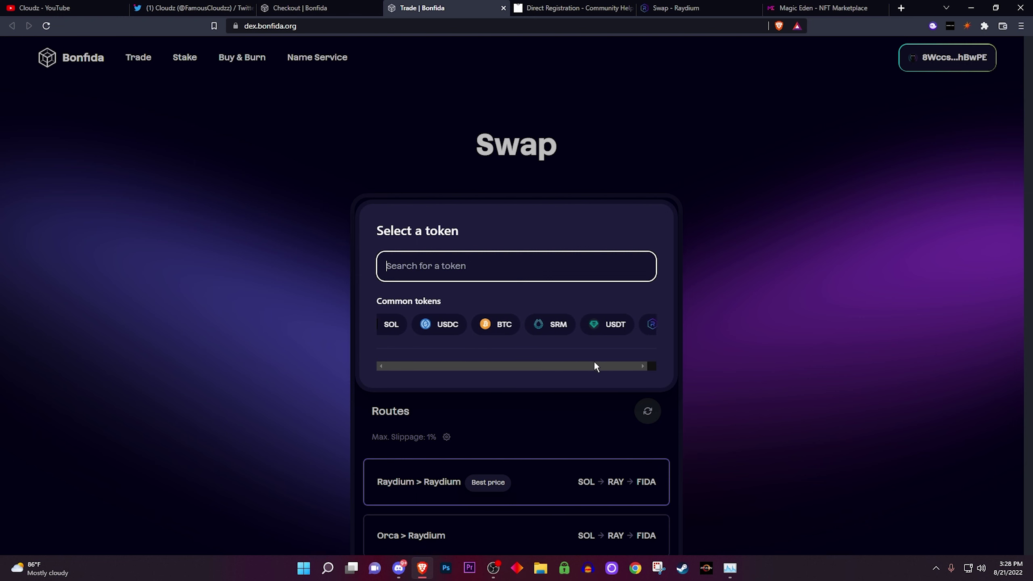
pyautogui.click(454, 209)
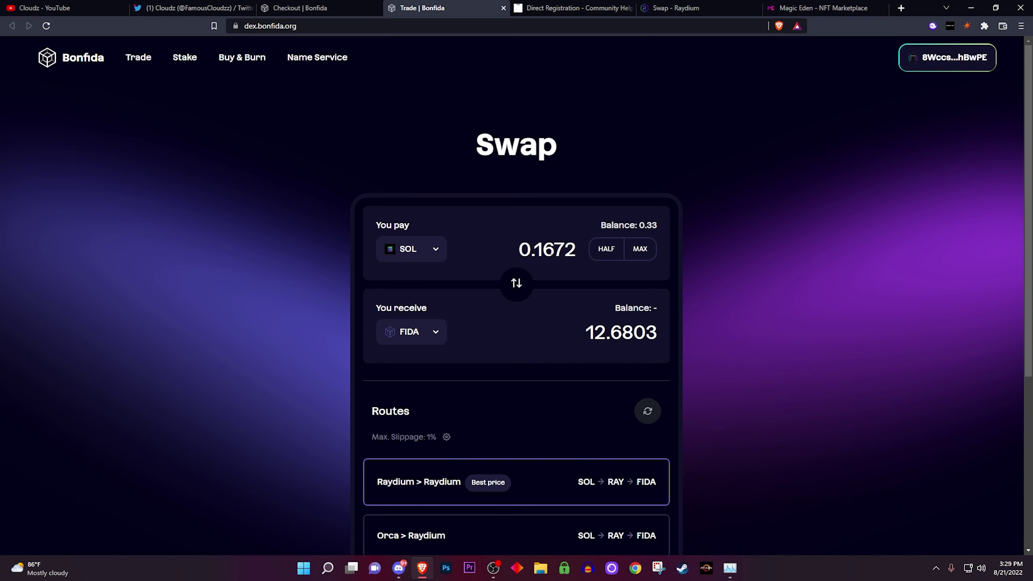
pyautogui.press('BackSpace')
pyautogui.write('4')
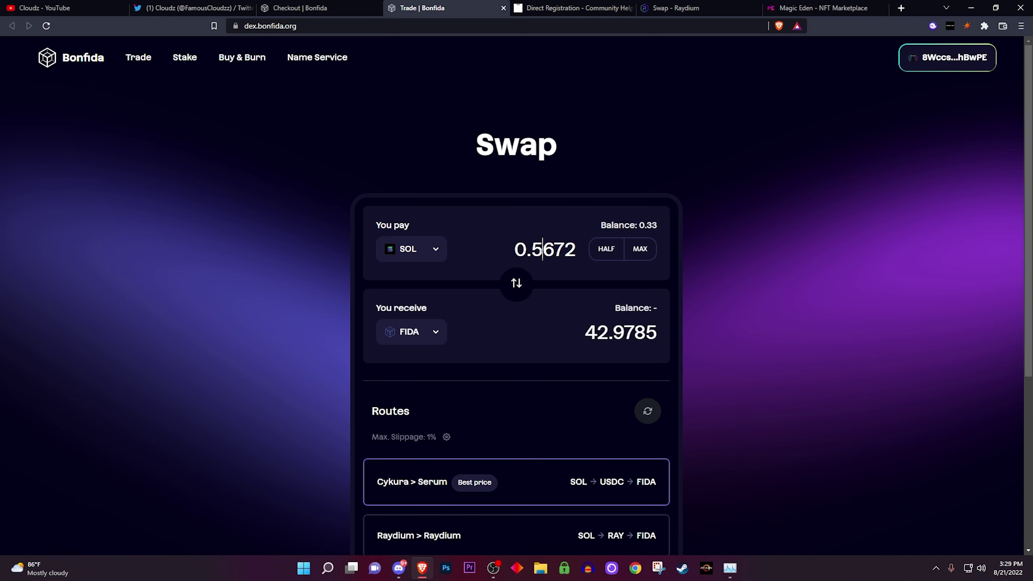
pyautogui.press('BackSpace')
pyautogui.write('4')
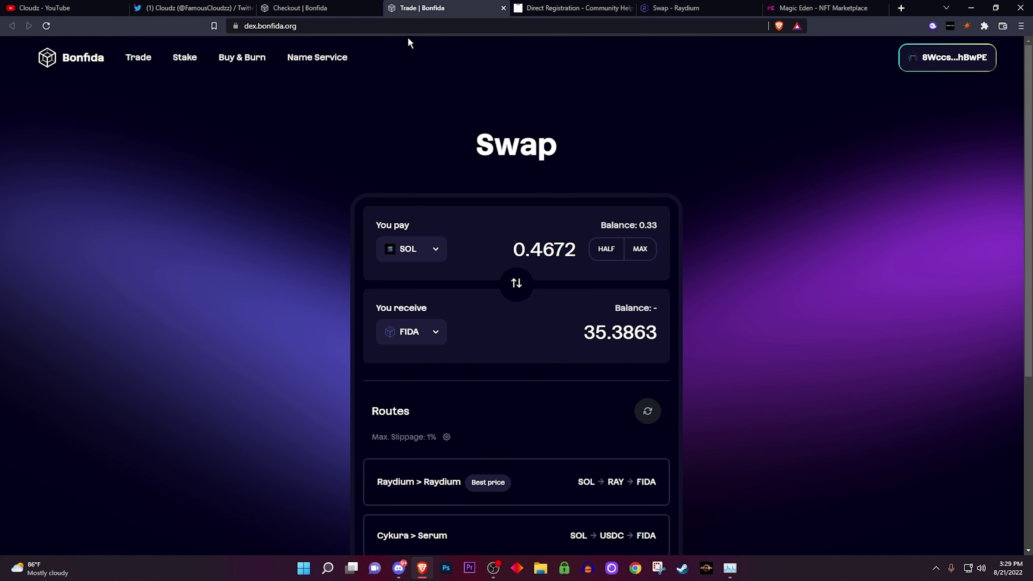
pyautogui.hotkey('ctrl', 'shift', 'Tab')
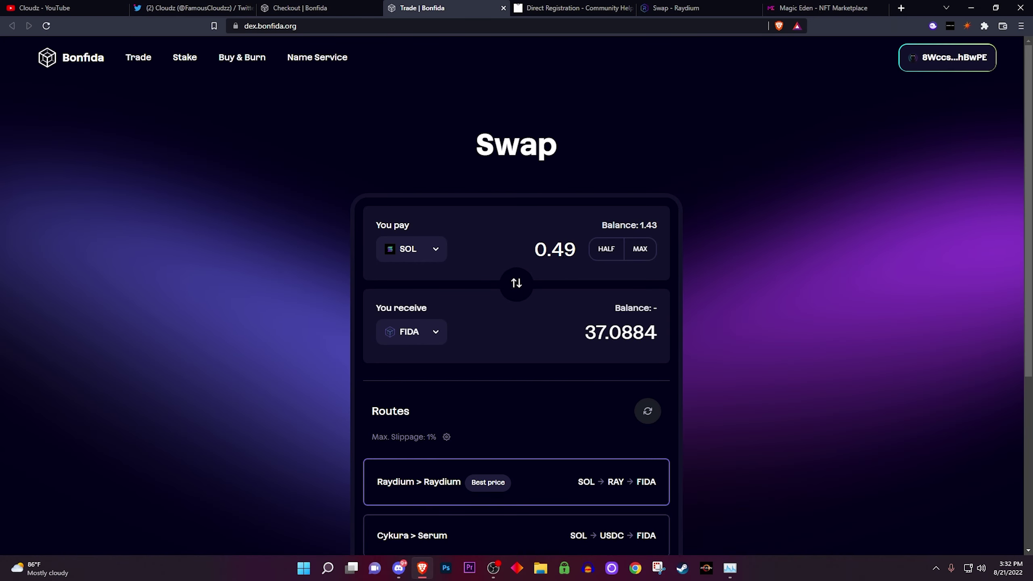
pyautogui.click(318, 8)
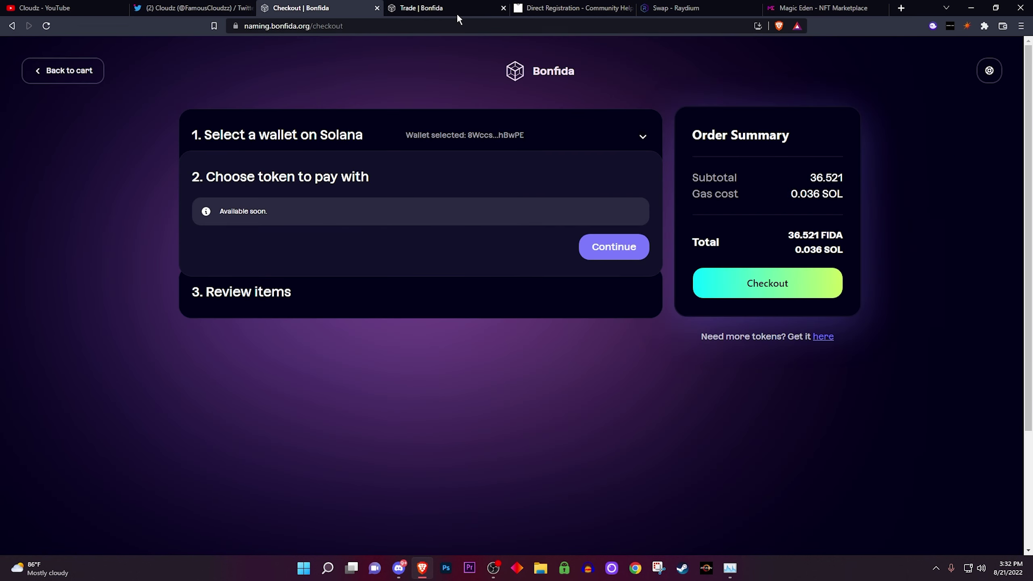
# Submit the SOL-to-FIDA swap, then complete and approve the 36.521 FIDA purchase of cloudzy.sol
pyautogui.click(427, 9)
pyautogui.click(531, 386)
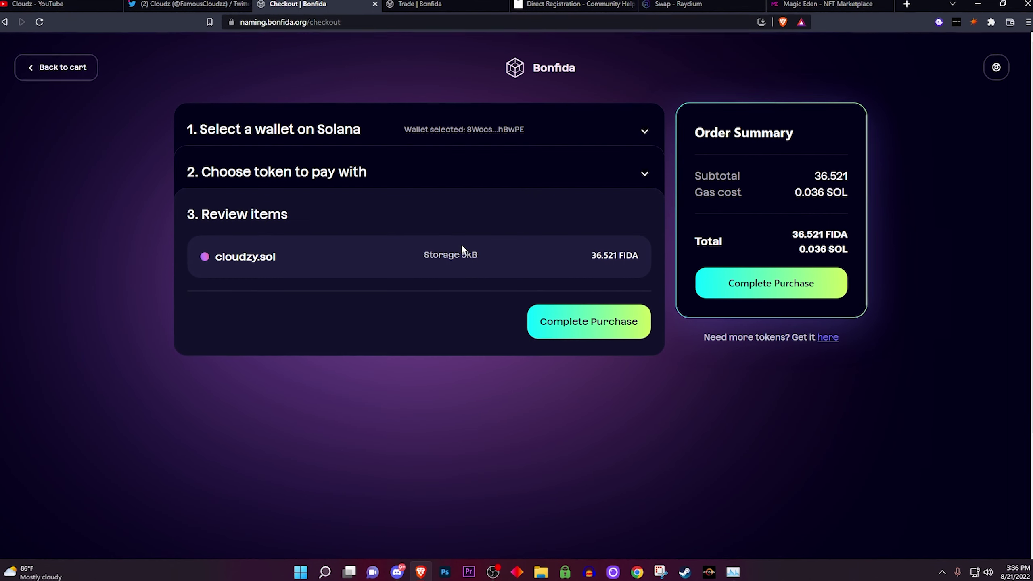
pyautogui.click(609, 328)
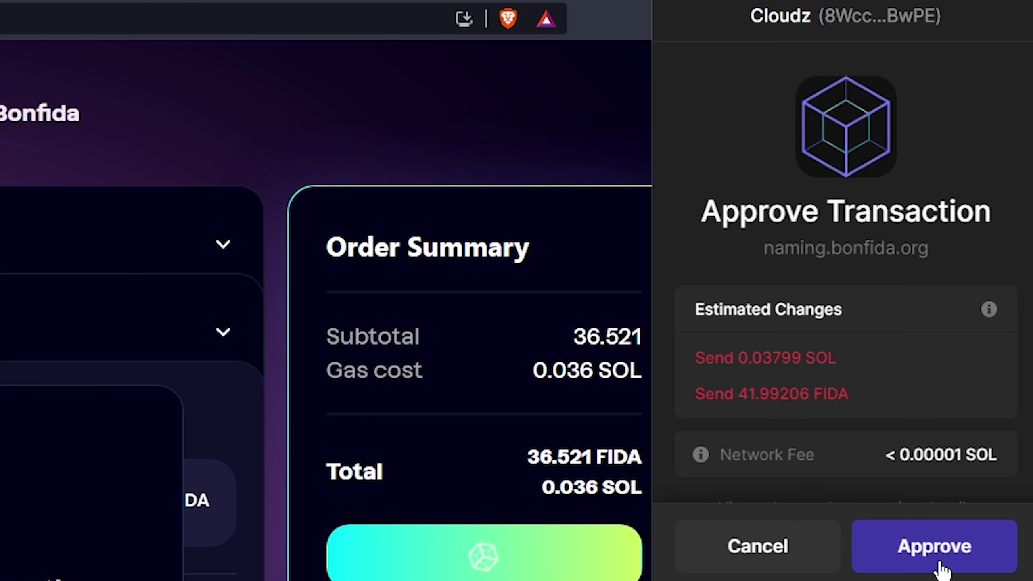
pyautogui.click(943, 569)
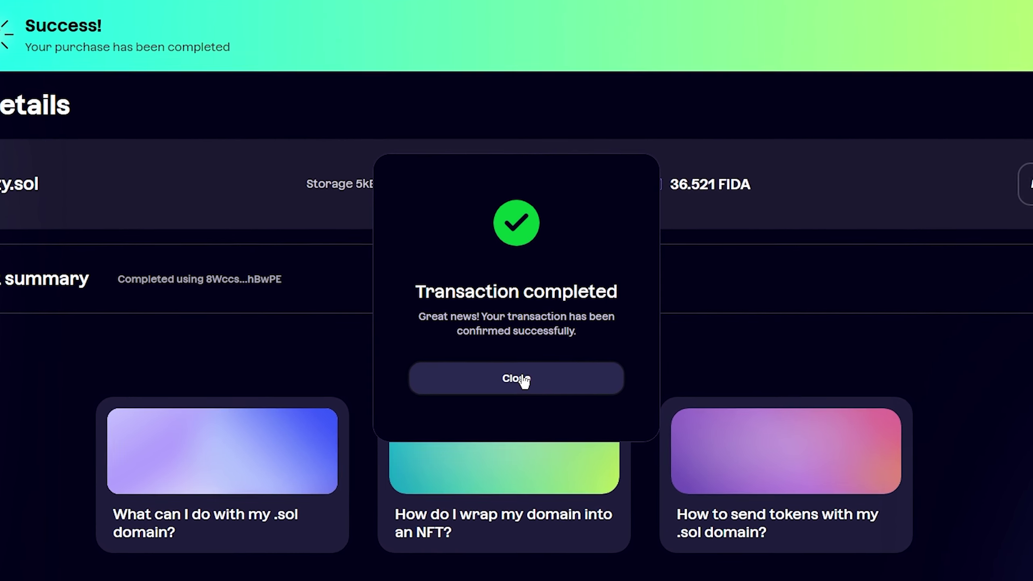
# Dismiss the Transaction completed message before viewing cloudzy.sol as owned by you
pyautogui.click(517, 376)
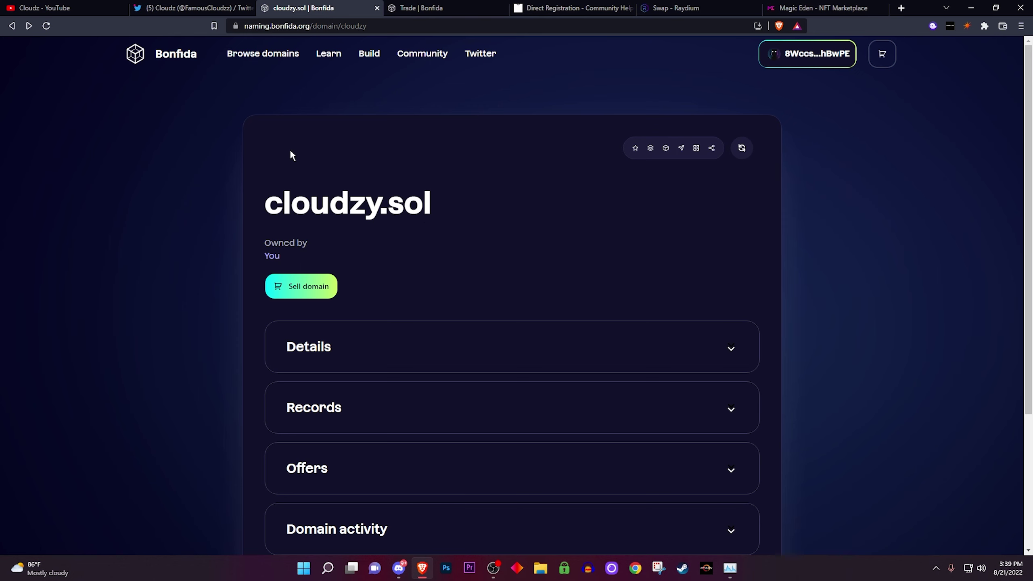
# Switch back to the Cloudz Twitter profile page showing its pinned post
pyautogui.hotkey('ctrl', 'shift', 'Tab')
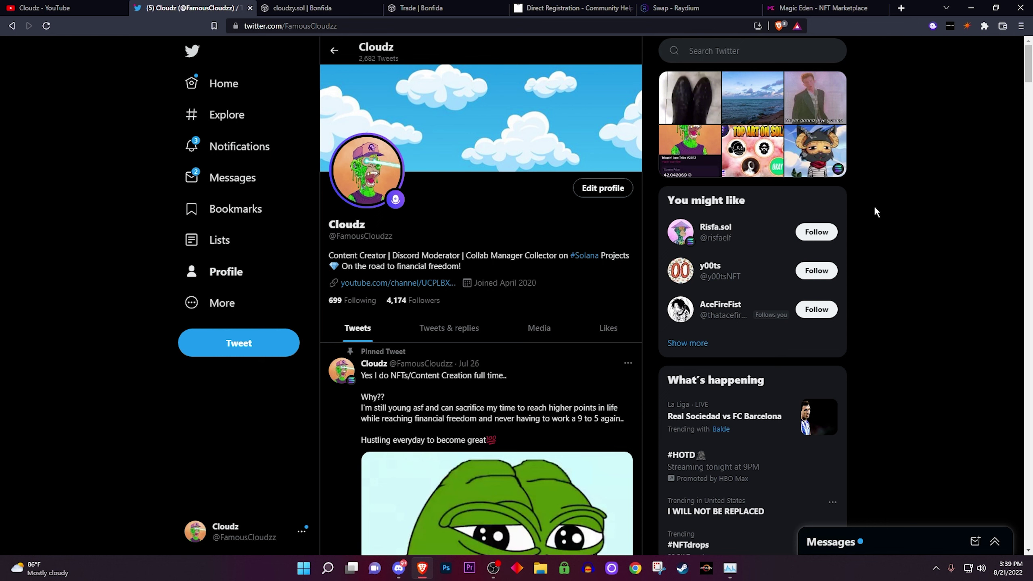